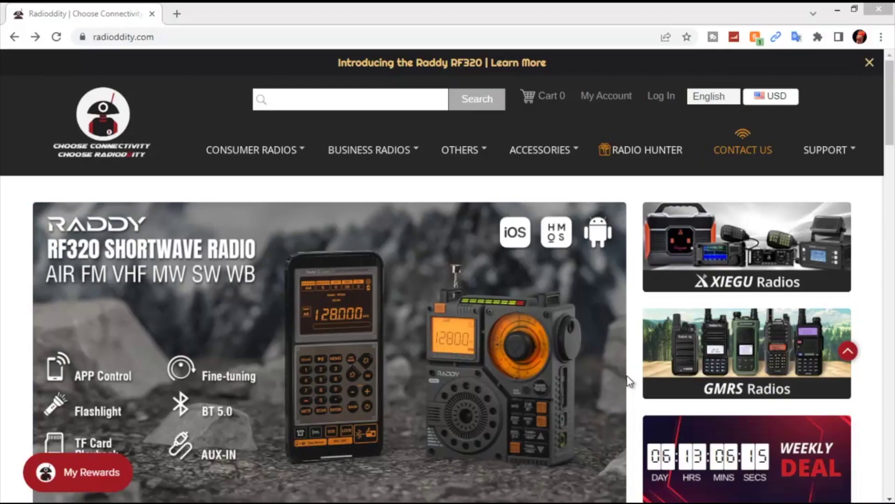
Step: From Radioddity Support downloads, go to the QT40 card and launch its programming software
{"action": "mouse_move", "coordinate": [823, 156]}
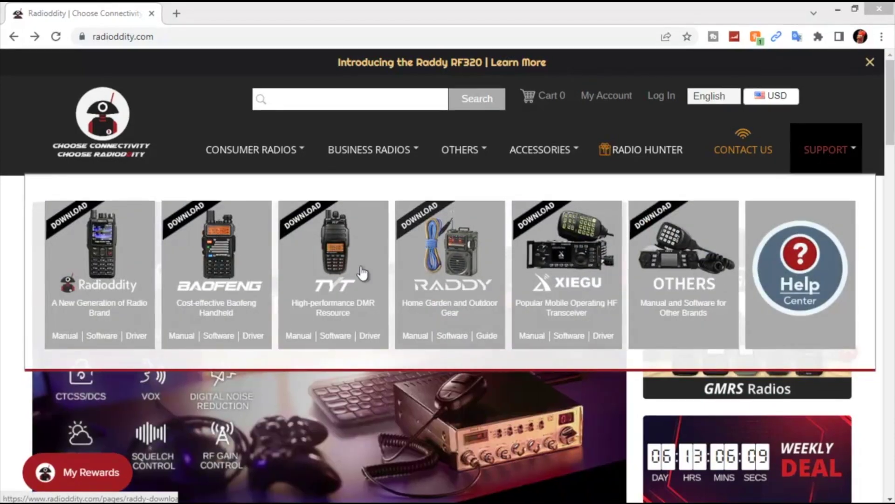
{"action": "left_click", "coordinate": [96, 265]}
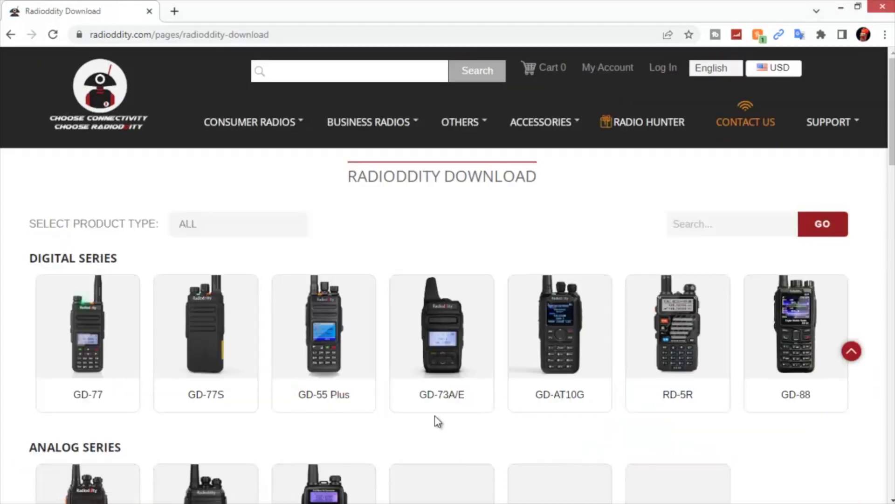
{"action": "scroll", "coordinate": [435, 415], "scroll_direction": "down", "scroll_amount": 5}
{"action": "scroll", "coordinate": [435, 418], "scroll_direction": "down", "scroll_amount": 15}
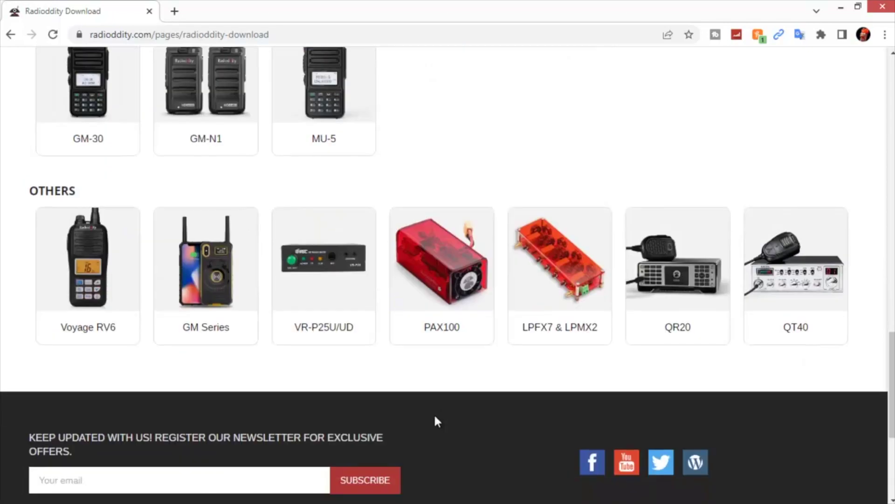
{"action": "left_click", "coordinate": [782, 278]}
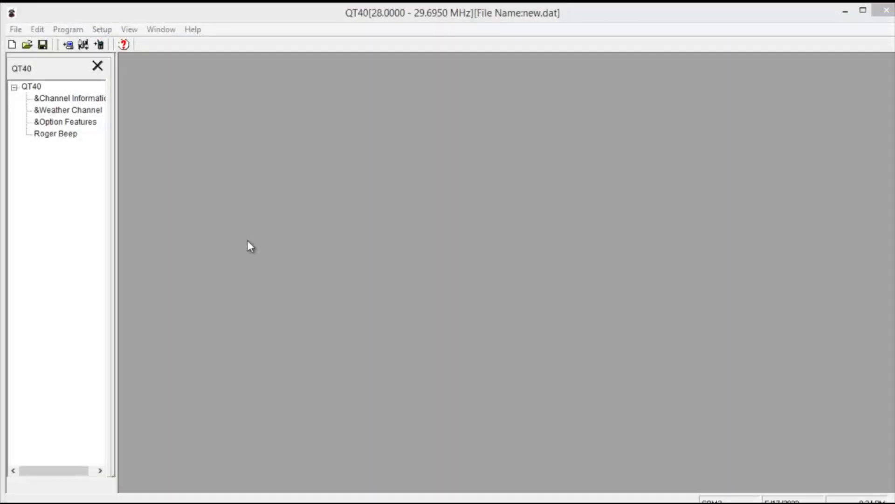
Step: Set the communication port to COM3
{"action": "left_click", "coordinate": [79, 42]}
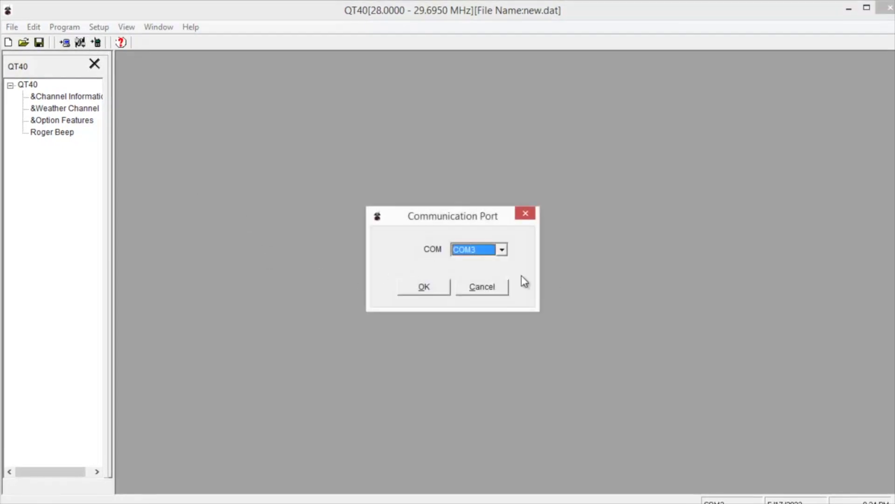
{"action": "left_click", "coordinate": [502, 249]}
{"action": "left_click", "coordinate": [482, 263]}
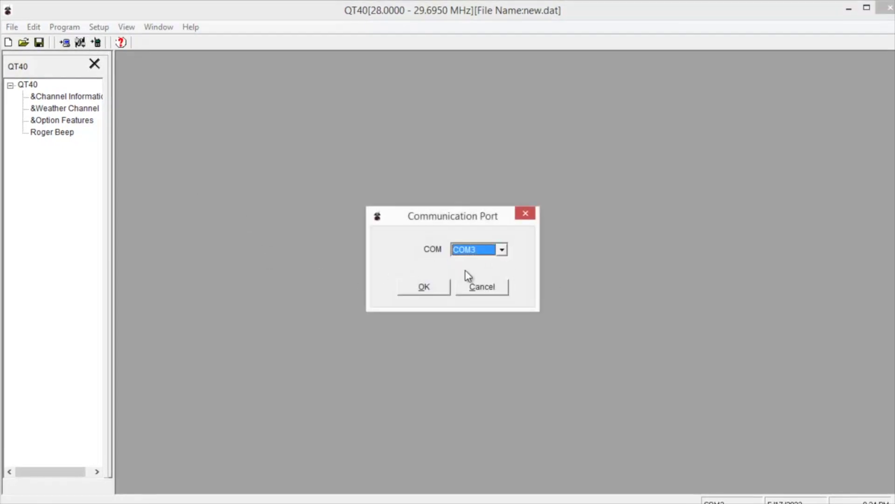
{"action": "left_click", "coordinate": [422, 288]}
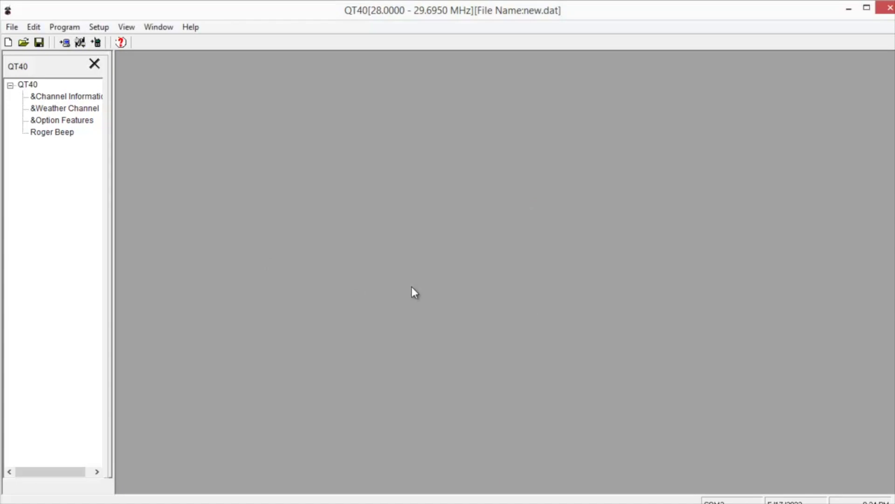
Step: Read the radio's current settings with Program > Read from Radio
{"action": "left_click", "coordinate": [63, 26]}
{"action": "left_click", "coordinate": [64, 41]}
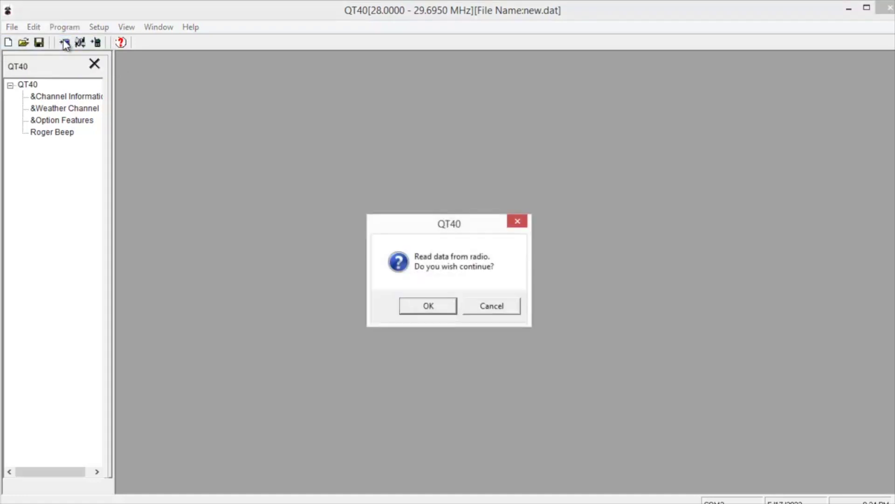
{"action": "left_click", "coordinate": [423, 312]}
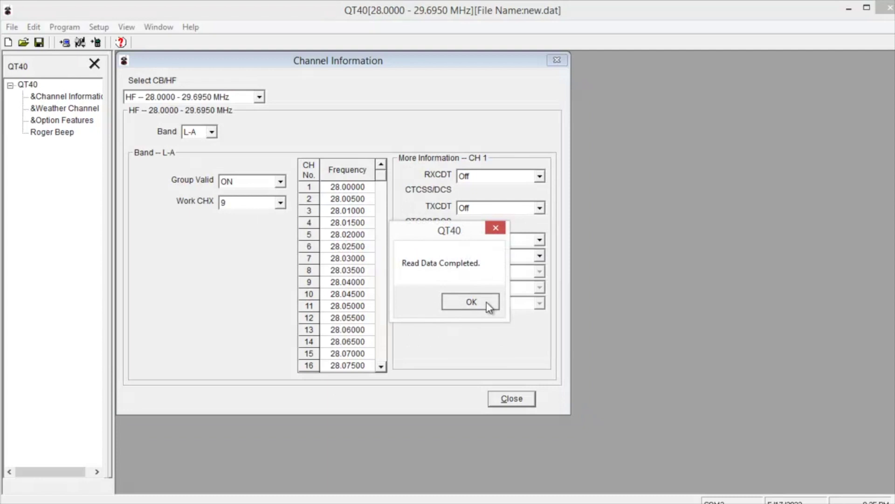
Step: Switch to band H-C and select channel 9 at 29.64000 MHz
{"action": "left_click", "coordinate": [486, 302]}
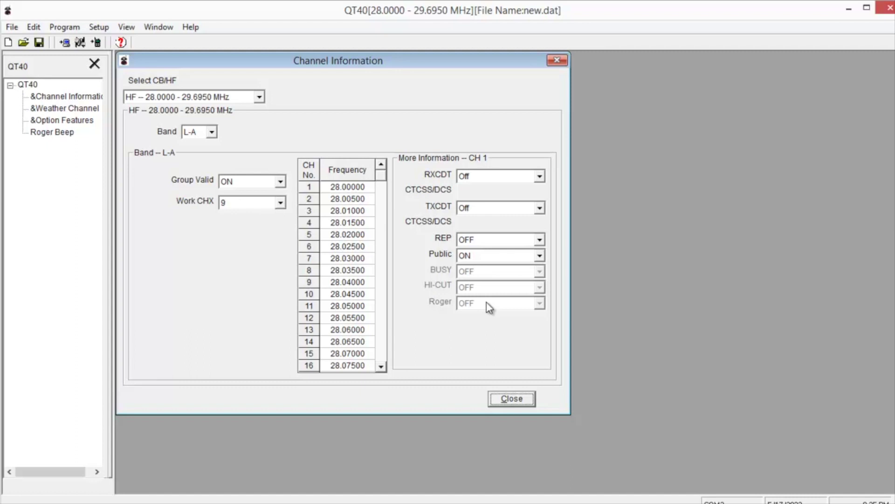
{"action": "key", "text": "alt+Down"}
{"action": "key", "text": "Down"}
{"action": "key", "text": "Down"}
{"action": "key", "text": "Down"}
{"action": "key", "text": "Down"}
{"action": "key", "text": "Down"}
{"action": "key", "text": "Down"}
{"action": "key", "text": "Down"}
{"action": "key", "text": "Down"}
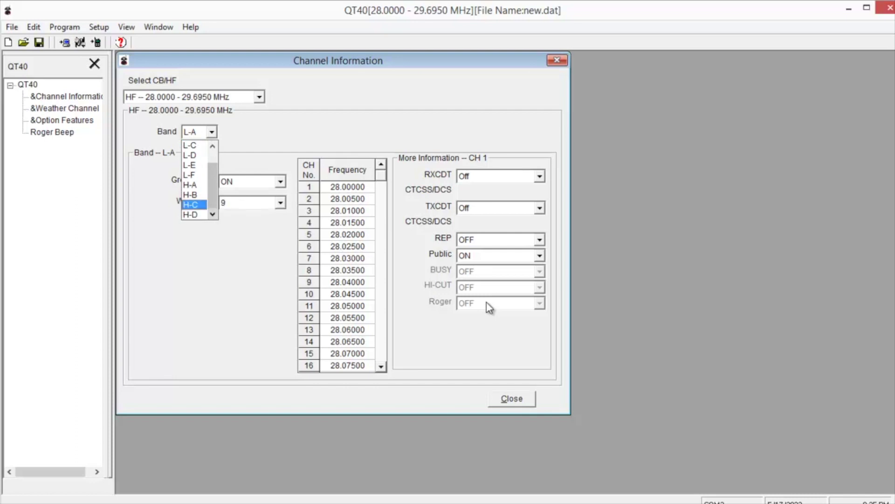
{"action": "key", "text": "Return"}
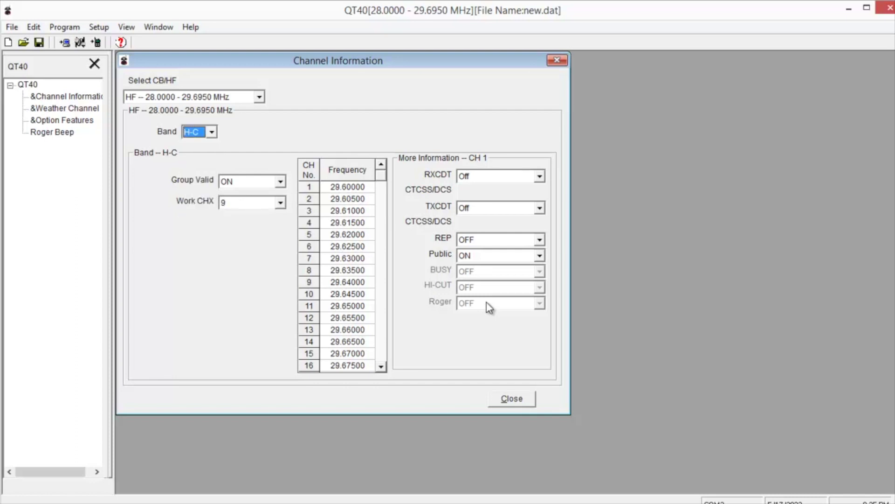
{"action": "key", "text": "Tab"}
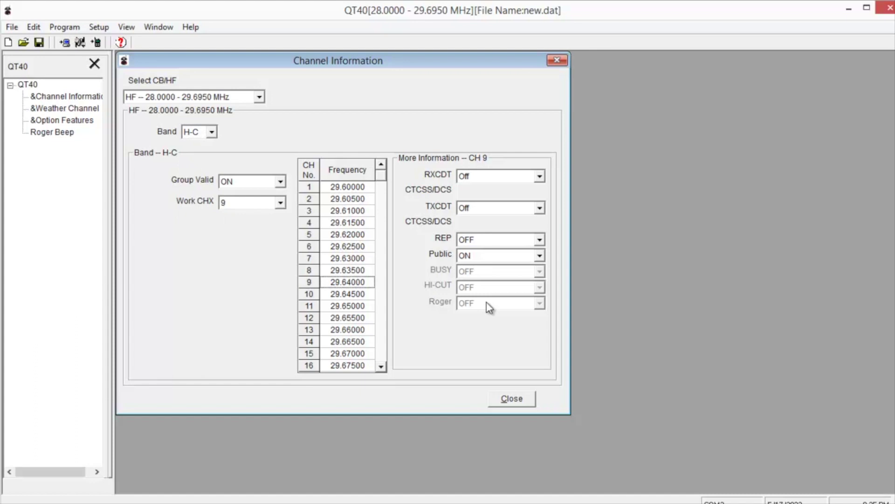
{"action": "key", "text": "Return"}
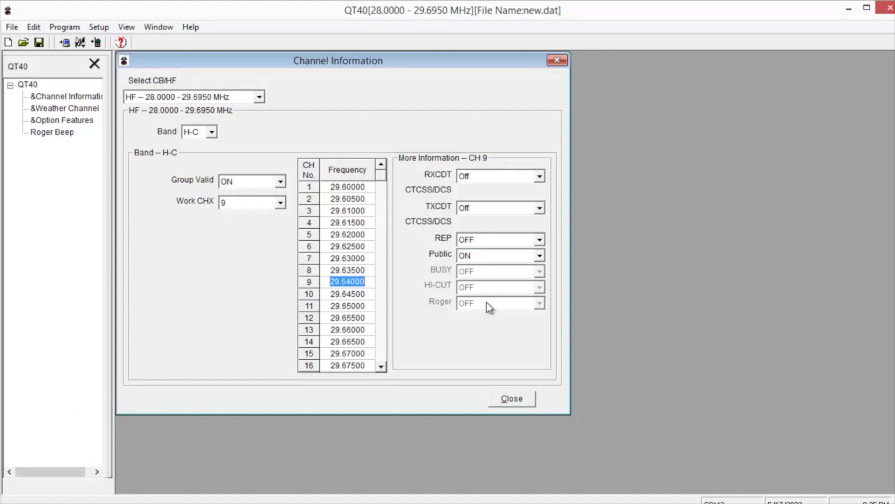
Step: Give channel 9 a CTC transmit tone of 107.2
{"action": "key", "text": "Tab"}
{"action": "key", "text": "alt+Down"}
{"action": "key", "text": "Down"}
{"action": "key", "text": "Down"}
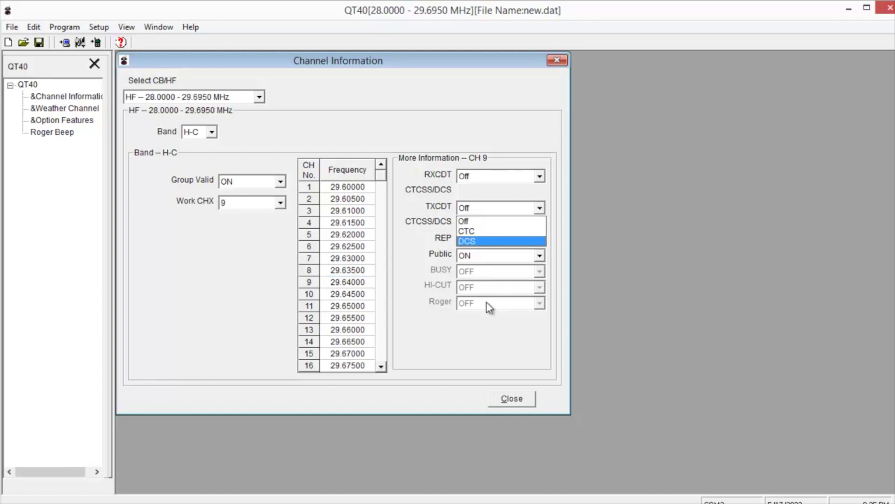
{"action": "key", "text": "Up"}
{"action": "key", "text": "Return"}
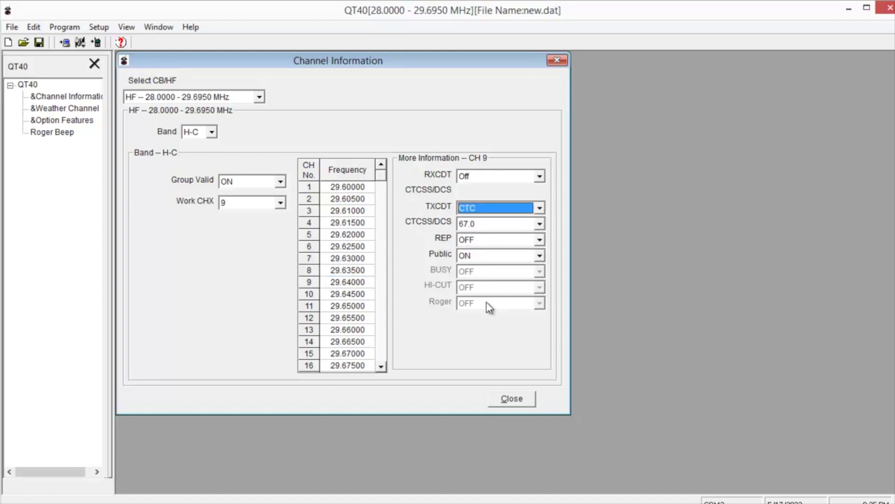
{"action": "key", "text": "Tab"}
{"action": "key", "text": "alt+Down"}
{"action": "key", "text": "Down"}
{"action": "key", "text": "Down"}
{"action": "key", "text": "Down"}
{"action": "key", "text": "Down"}
{"action": "key", "text": "Down"}
{"action": "key", "text": "Down"}
{"action": "key", "text": "Down"}
{"action": "key", "text": "Down"}
{"action": "key", "text": "Down"}
{"action": "key", "text": "Down"}
{"action": "key", "text": "Down"}
{"action": "key", "text": "Down"}
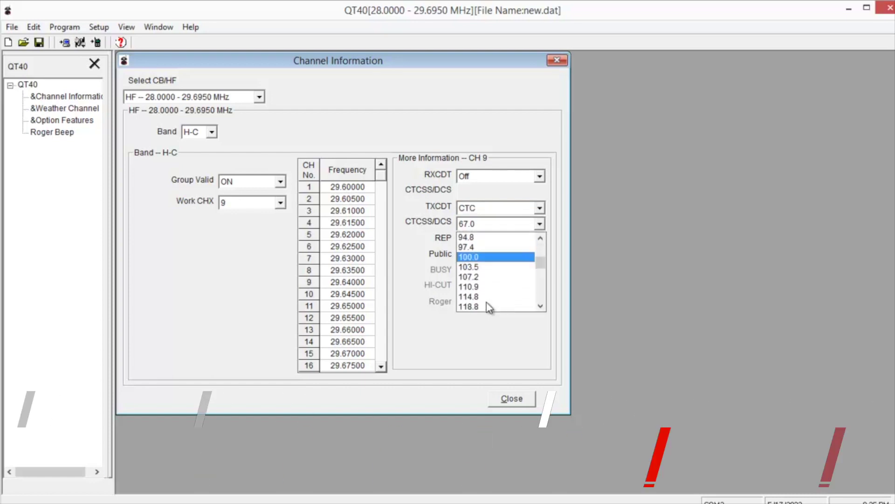
{"action": "key", "text": "Down"}
{"action": "key", "text": "Return"}
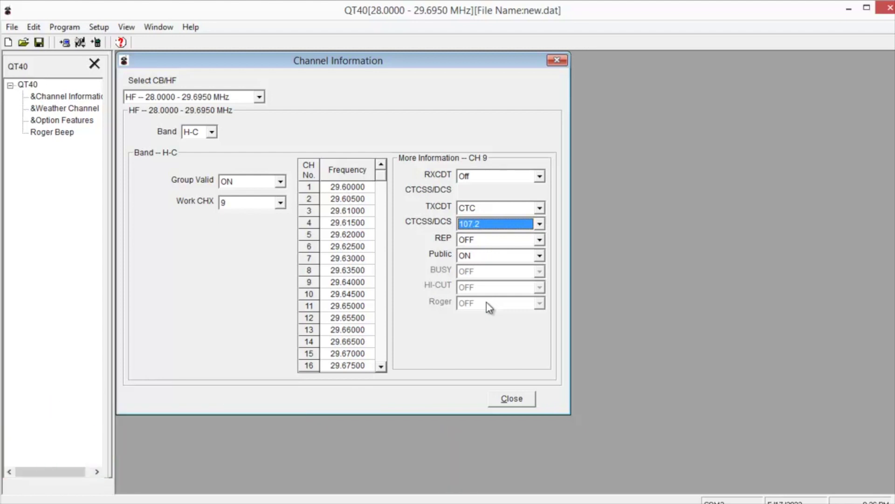
Step: Set channel 9's repeater offset (REP) to '-'
{"action": "key", "text": "Tab"}
{"action": "key", "text": "alt+Down"}
{"action": "key", "text": "Down"}
{"action": "key", "text": "Down"}
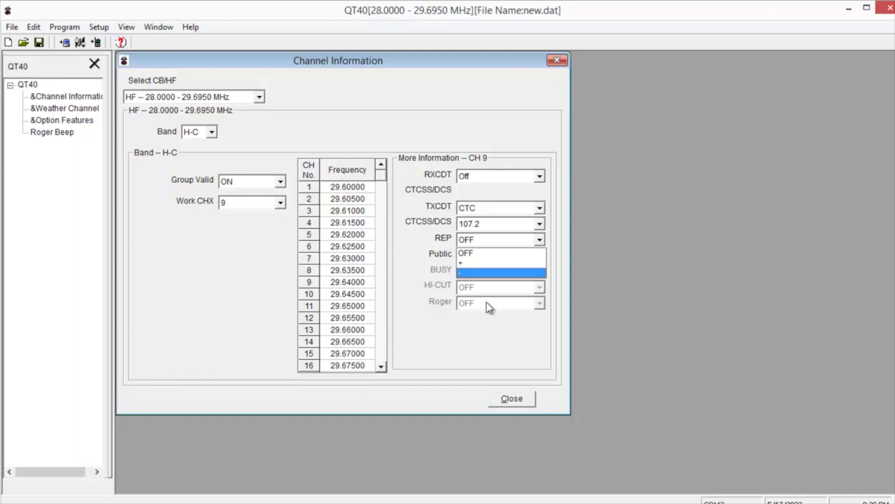
{"action": "key", "text": "Return"}
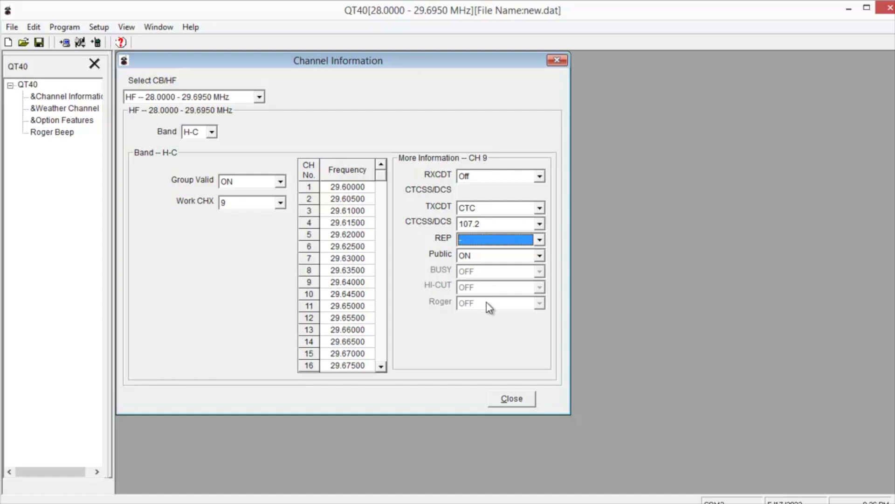
Step: In Option Features, set the Weather SQL Level to 3
{"action": "key", "text": "ctrl+w"}
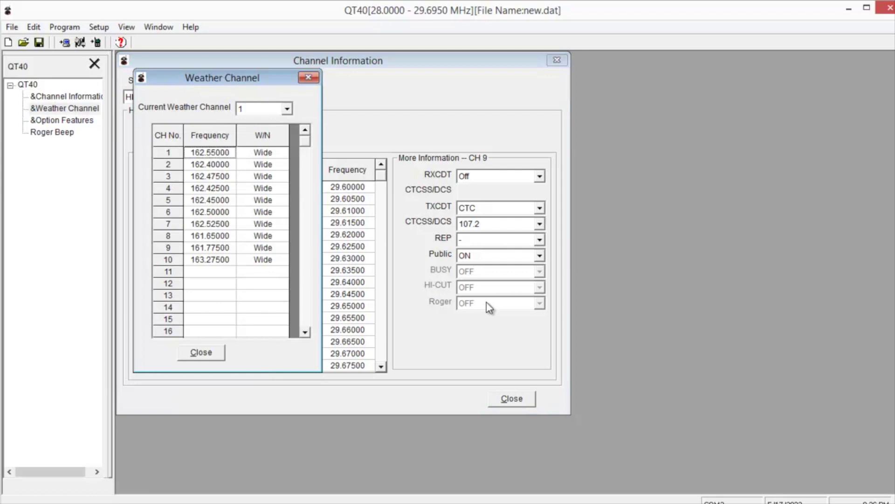
{"action": "key", "text": "ctrl+o"}
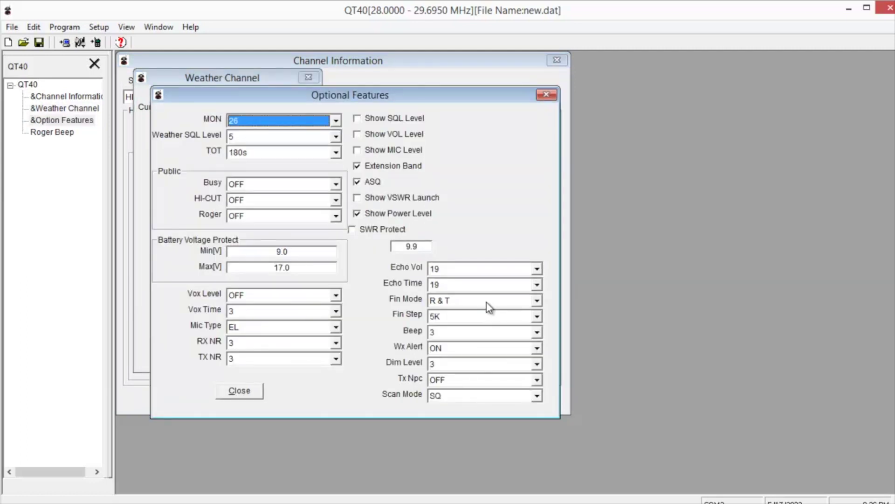
{"action": "key", "text": "Tab"}
{"action": "key", "text": "alt+Down"}
{"action": "key", "text": "Up"}
{"action": "key", "text": "Up"}
{"action": "key", "text": "Return"}
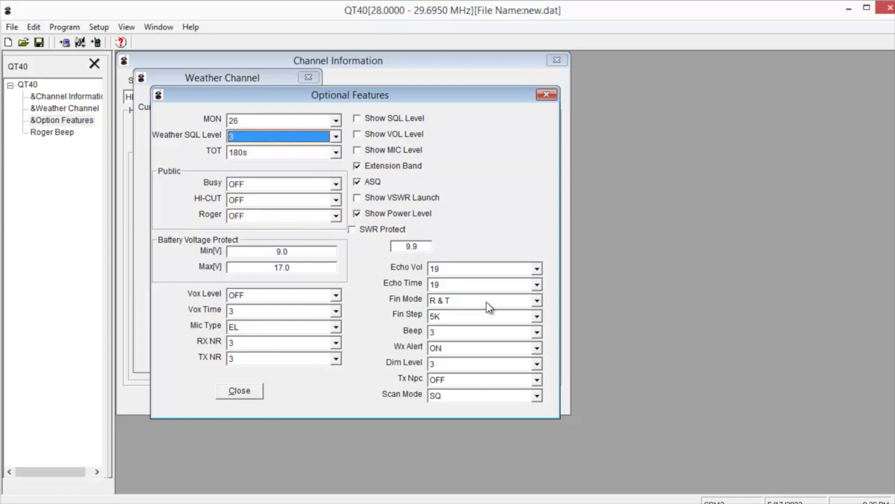
Step: Change the TOT transmit timeout from 180s to 120s
{"action": "key", "text": "Tab"}
{"action": "key", "text": "alt+Down"}
{"action": "key", "text": "Up"}
{"action": "key", "text": "Up"}
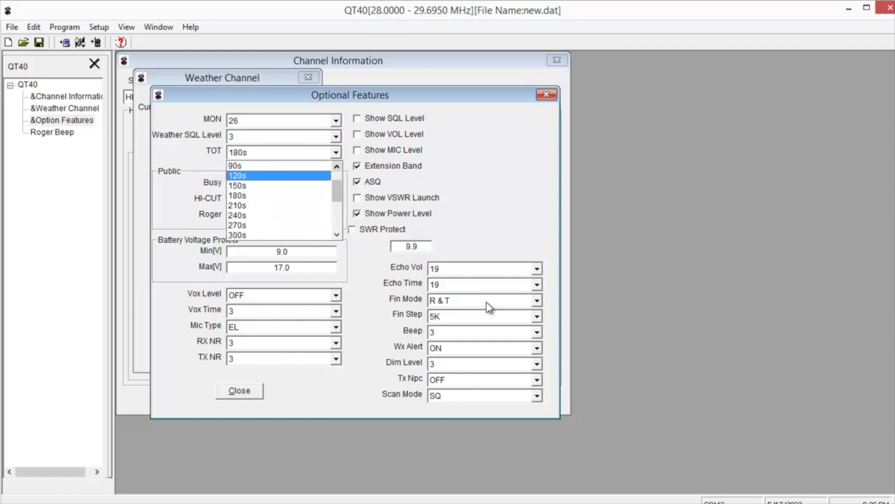
{"action": "key", "text": "Return"}
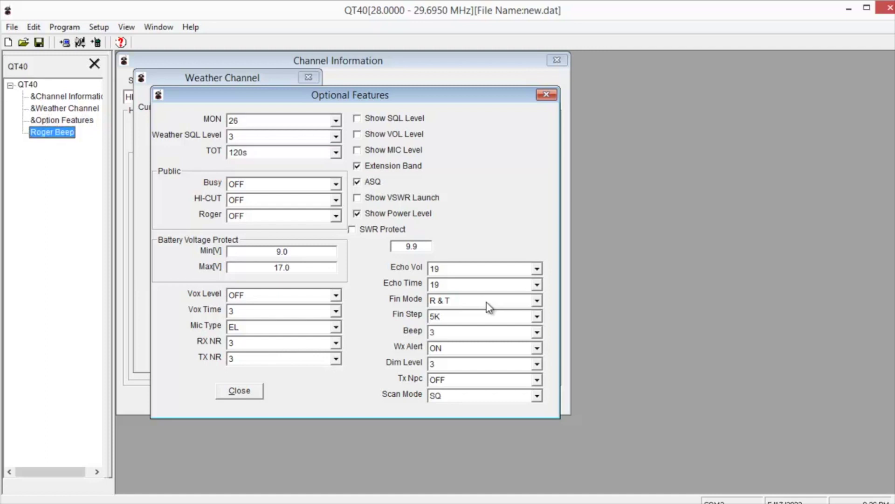
Step: Write the edited channel and feature settings to the QT40 radio
{"action": "key", "text": "Return"}
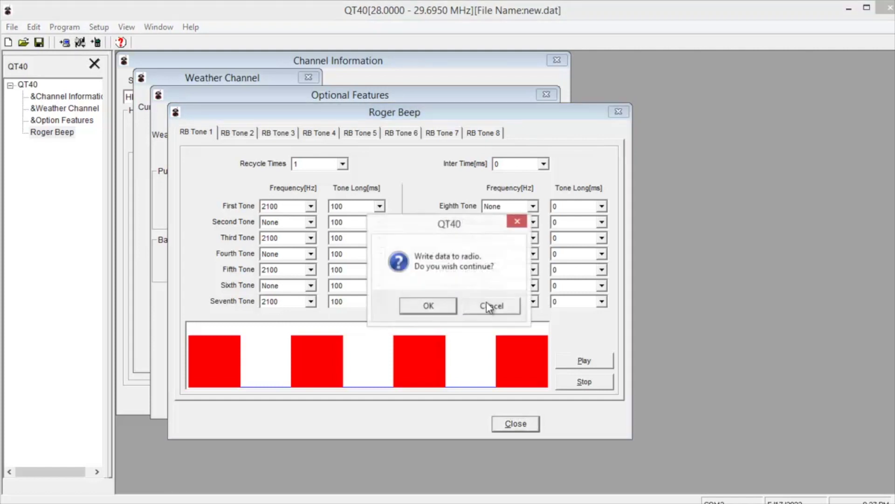
{"action": "key", "text": "Return"}
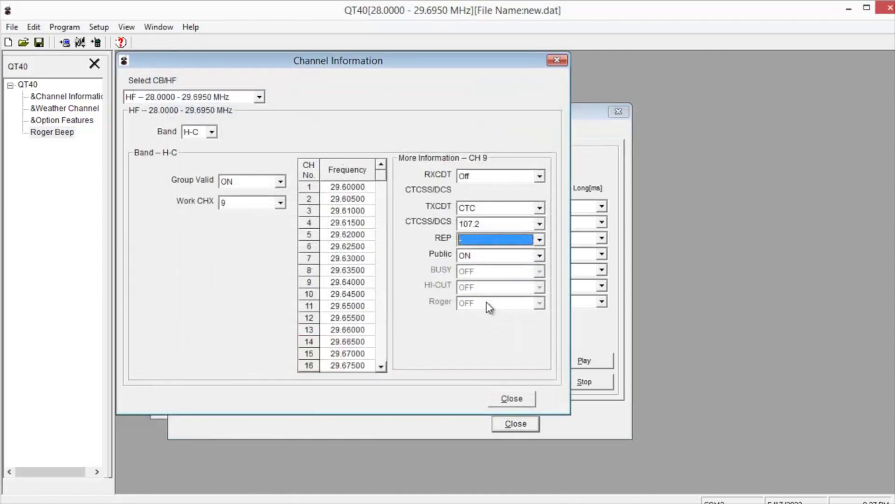
Step: Set Select CB/HF to CB -- 24.7150 - 30.1050 MHz in Channel Information
{"action": "key", "text": "F4"}
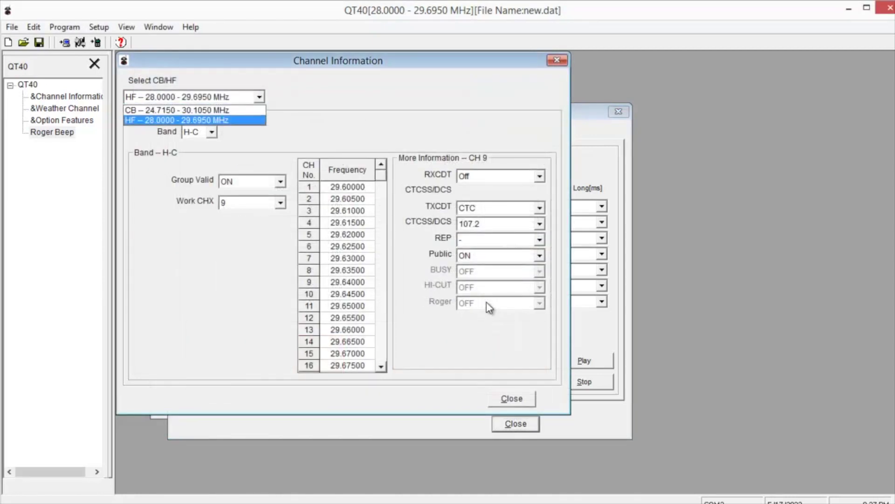
{"action": "key", "text": "Up"}
{"action": "key", "text": "Return"}
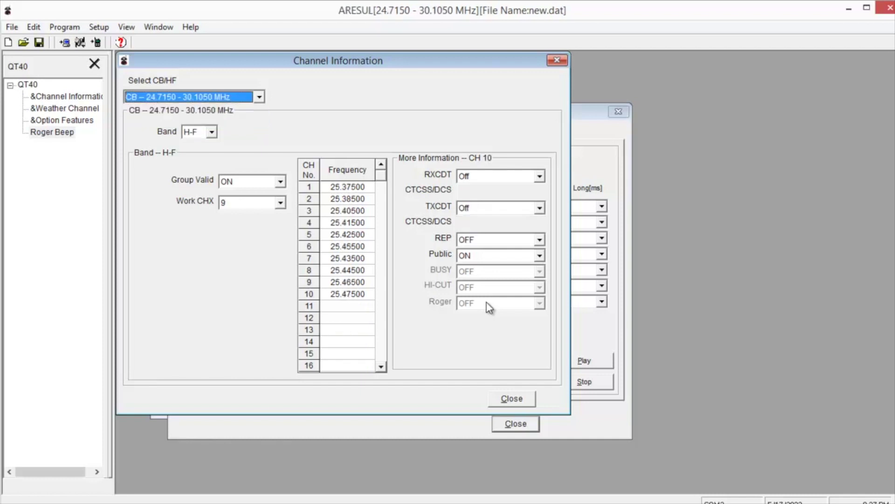